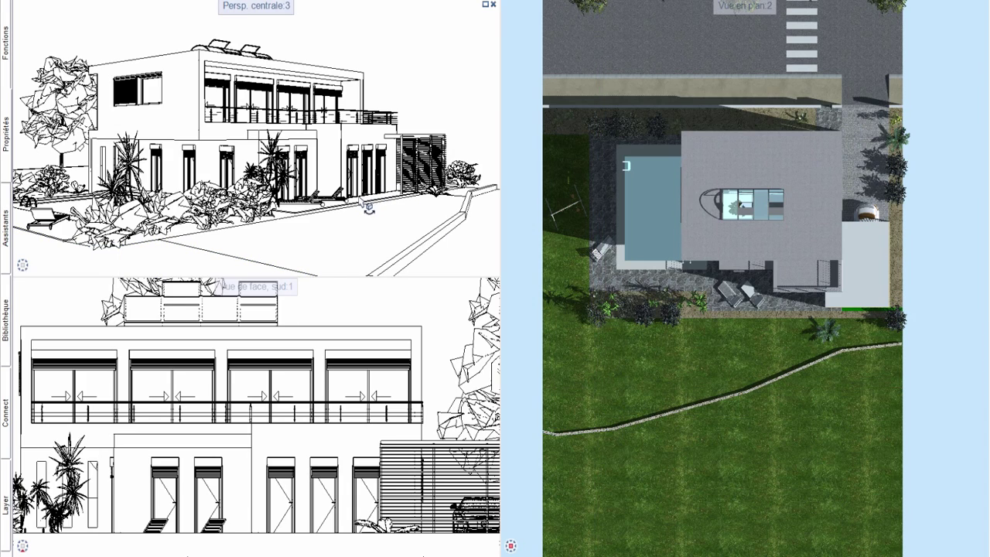
Orbit the Persp. centrale viewport slightly so the villa is seen from a new angle.
{"action": "middle_click_drag", "start_coordinate": [369, 208], "coordinate": [346, 199], "text": "shift"}
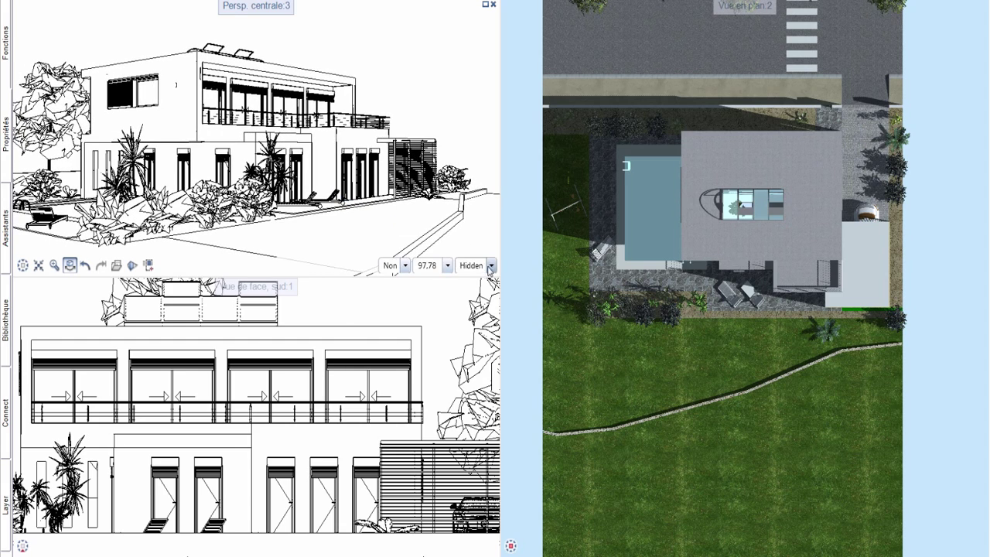
Set the perspective to Animation render, try Sketch with a wider orbit, then return to Animation.
{"action": "left_click", "coordinate": [490, 266]}
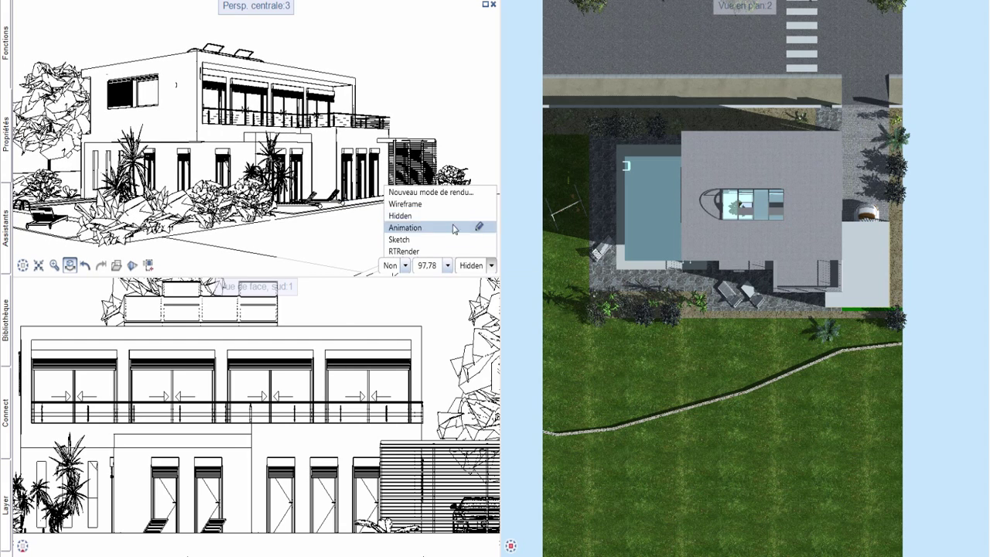
{"action": "left_click", "coordinate": [423, 230]}
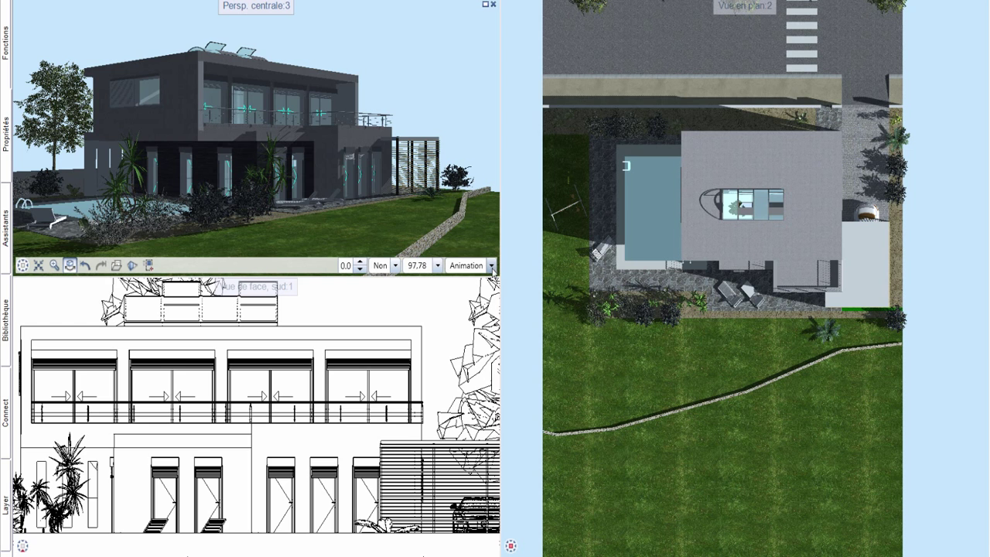
{"action": "left_click", "coordinate": [491, 265]}
{"action": "left_click", "coordinate": [433, 240]}
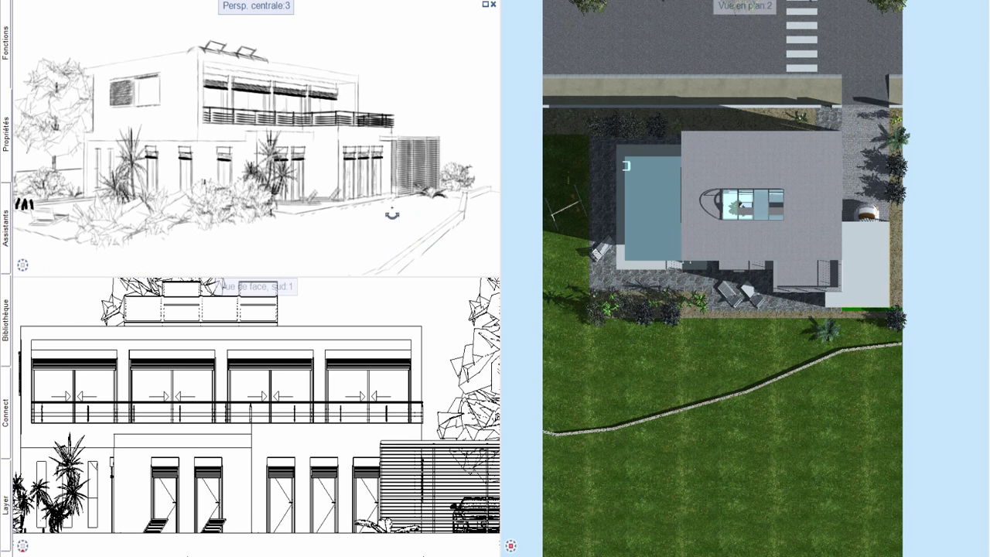
{"action": "mouse_move", "coordinate": [392, 215]}
{"action": "left_mouse_down"}
{"action": "mouse_move", "coordinate": [369, 232]}
{"action": "mouse_move", "coordinate": [423, 188]}
{"action": "mouse_move", "coordinate": [441, 213]}
{"action": "left_mouse_up"}
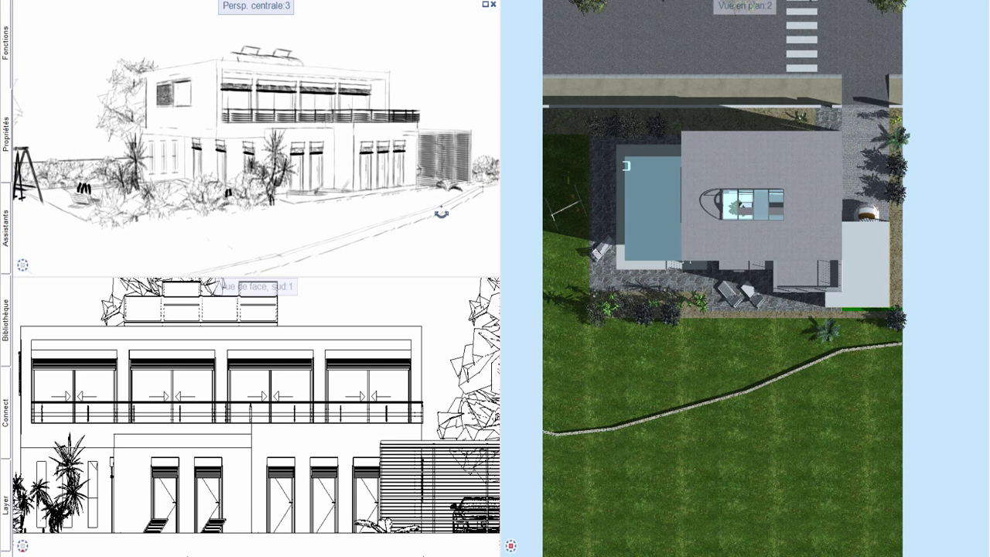
{"action": "left_click", "coordinate": [491, 265]}
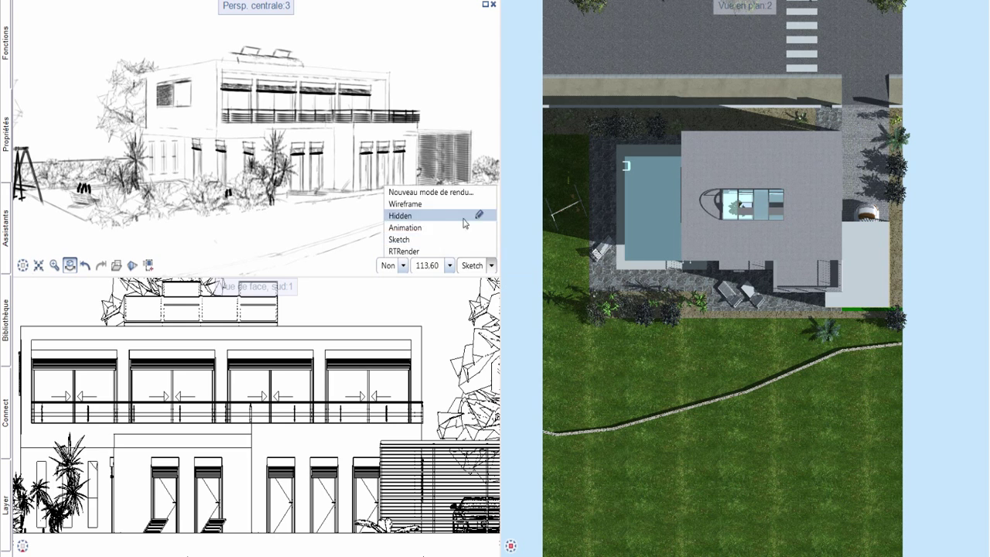
{"action": "left_click", "coordinate": [442, 228]}
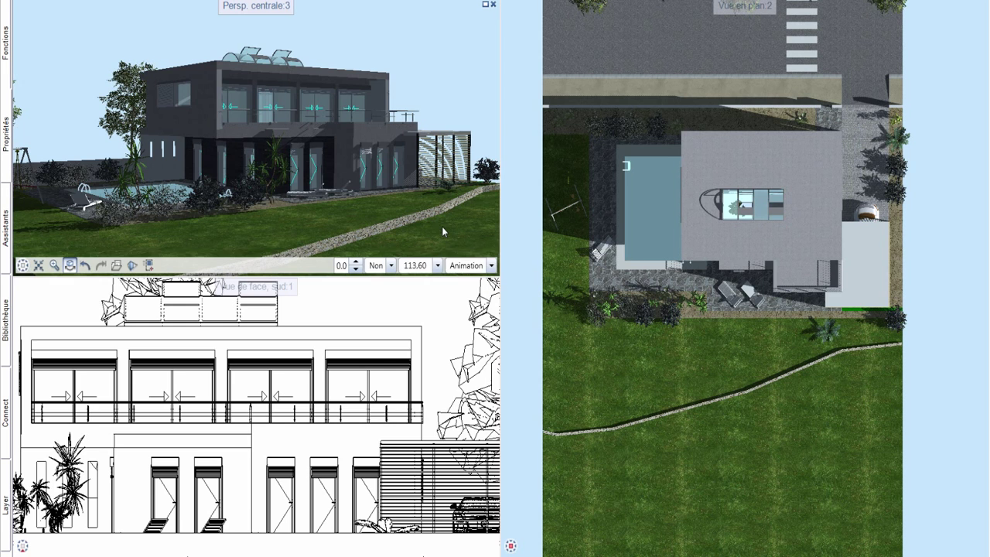
Open the scene's Environnement settings and set the Arrière-plan type to Ciel physique.
{"action": "right_click", "coordinate": [462, 115]}
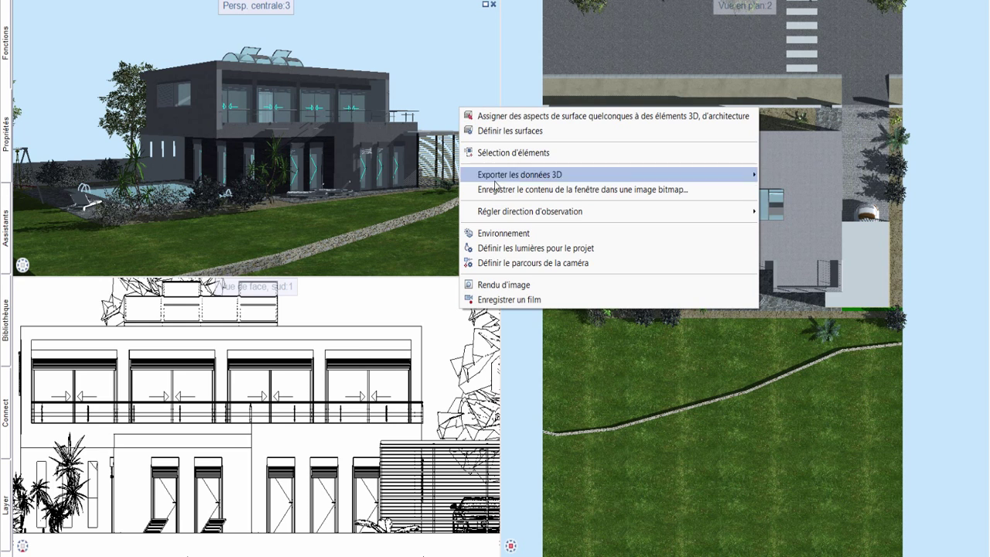
{"action": "left_click", "coordinate": [495, 235]}
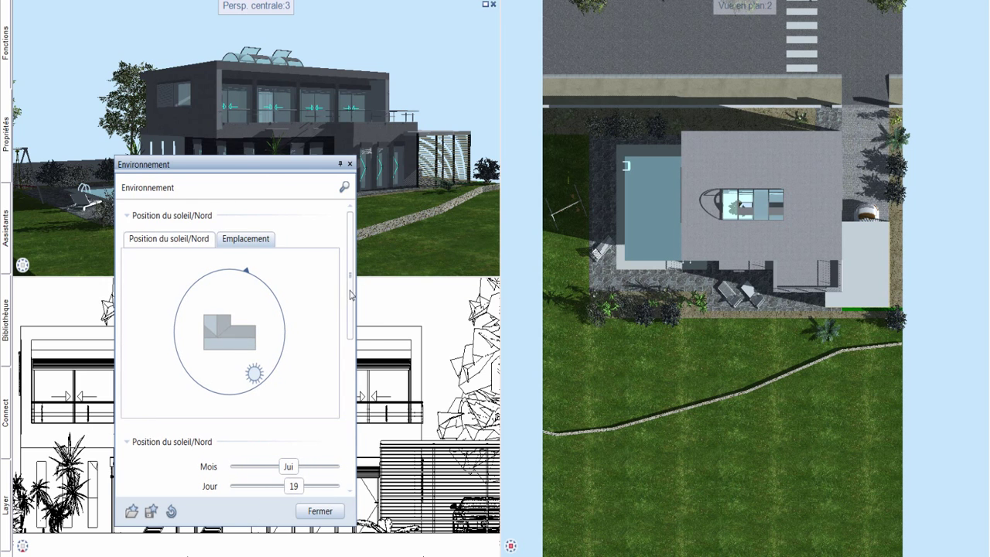
{"action": "scroll", "coordinate": [351, 294], "scroll_direction": "down", "scroll_amount": 4}
{"action": "scroll", "coordinate": [349, 348], "scroll_direction": "down", "scroll_amount": 2}
{"action": "scroll", "coordinate": [334, 459], "scroll_direction": "down", "scroll_amount": 2}
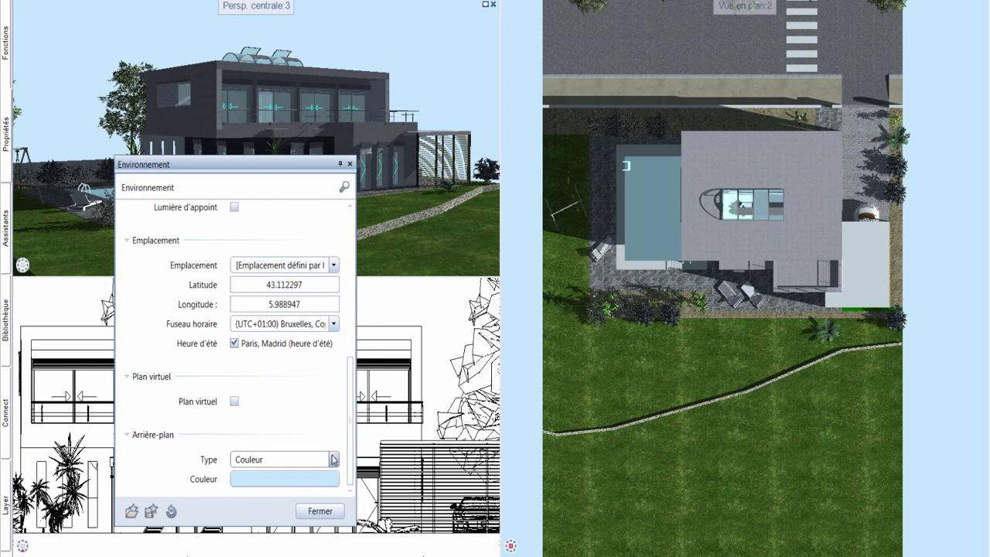
{"action": "left_click", "coordinate": [334, 459]}
{"action": "left_click", "coordinate": [296, 486]}
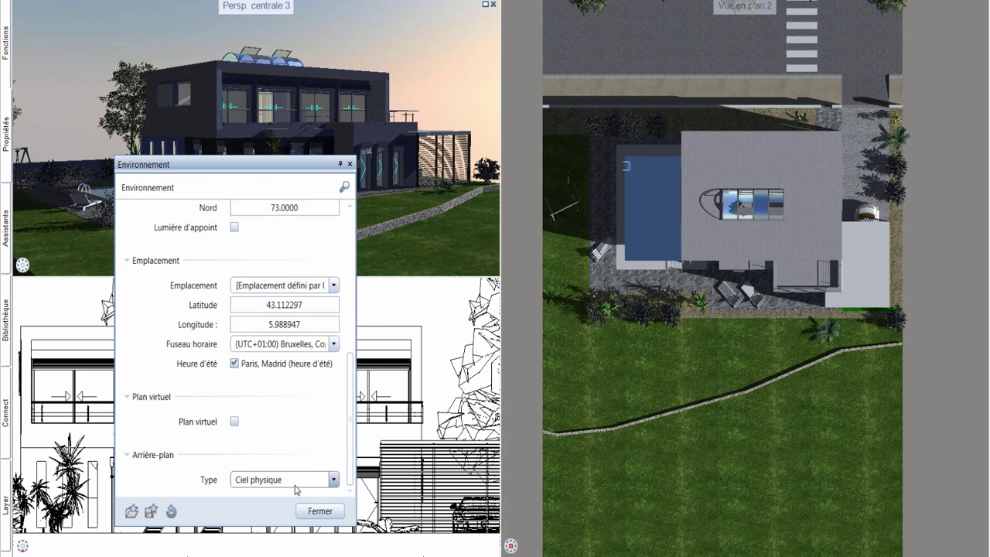
Move the sun to 08:25 morning light and use a photo of trees as background.
{"action": "left_click_drag", "start_coordinate": [350, 454], "coordinate": [357, 310]}
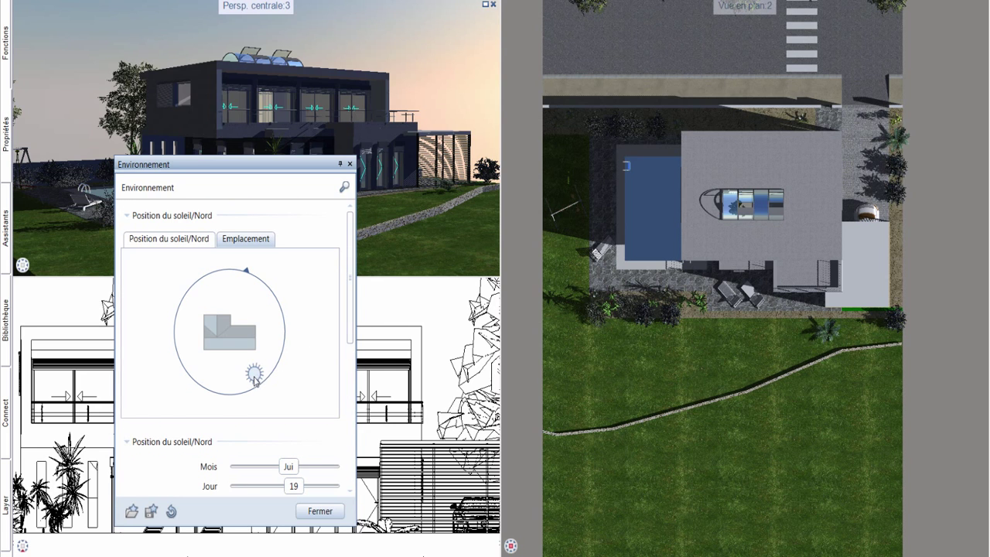
{"action": "mouse_move", "coordinate": [255, 380]}
{"action": "left_mouse_down"}
{"action": "mouse_move", "coordinate": [217, 394]}
{"action": "mouse_move", "coordinate": [199, 369]}
{"action": "mouse_move", "coordinate": [267, 393]}
{"action": "left_mouse_up"}
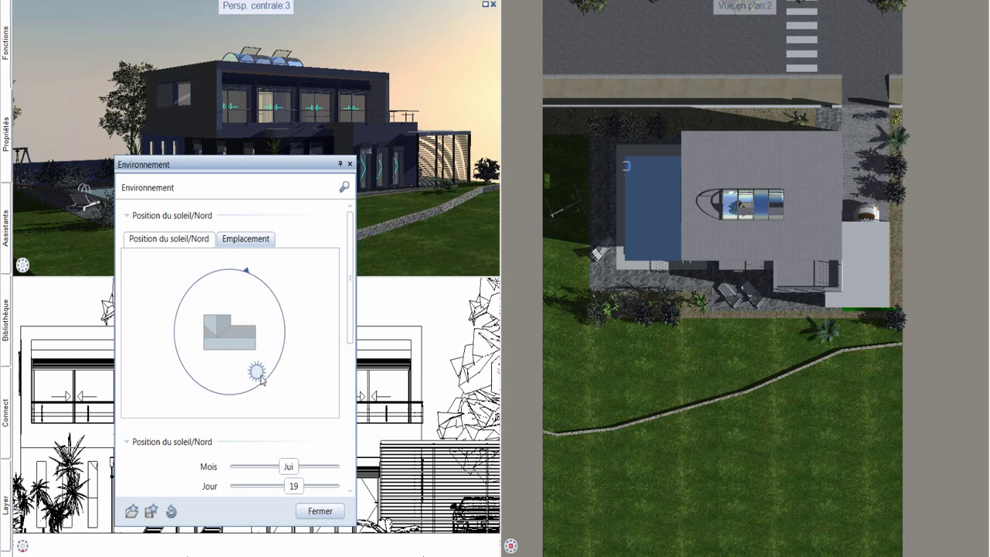
{"action": "left_click_drag", "start_coordinate": [351, 313], "coordinate": [348, 461]}
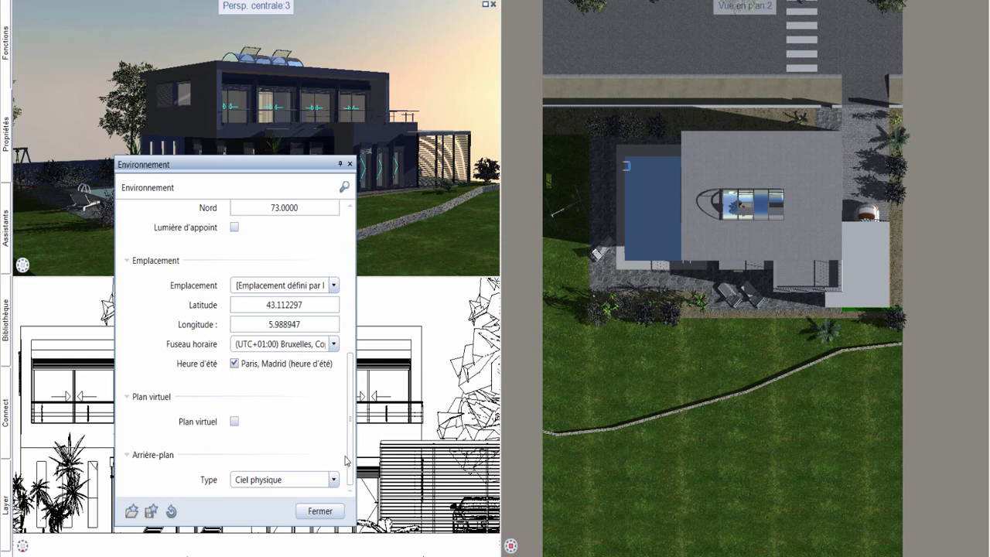
{"action": "left_click", "coordinate": [334, 479]}
{"action": "left_click", "coordinate": [272, 522]}
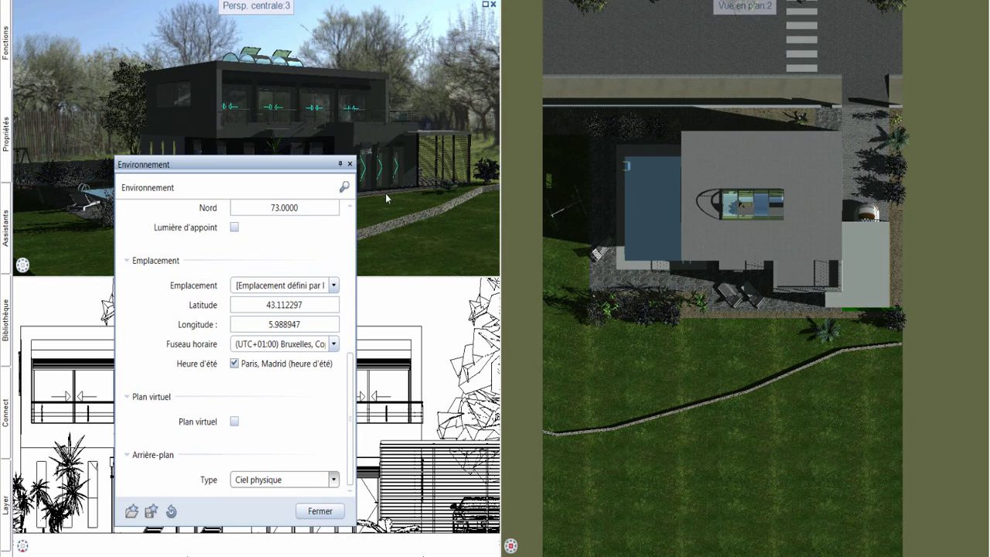
{"action": "left_click_drag", "start_coordinate": [349, 394], "coordinate": [347, 232]}
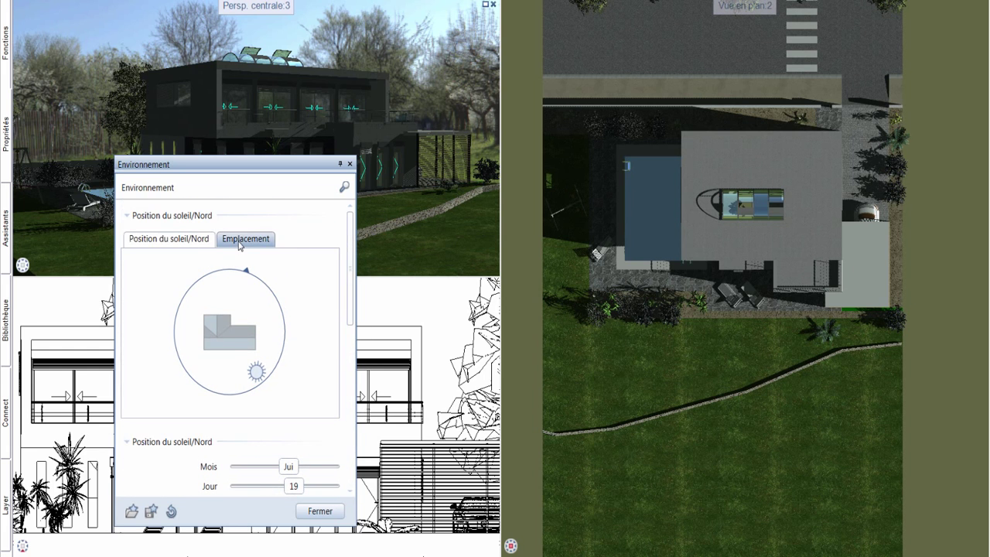
On the Emplacement map, search 'garde var' and select the first La Garde result.
{"action": "left_click", "coordinate": [240, 245]}
{"action": "type", "text": "la"}
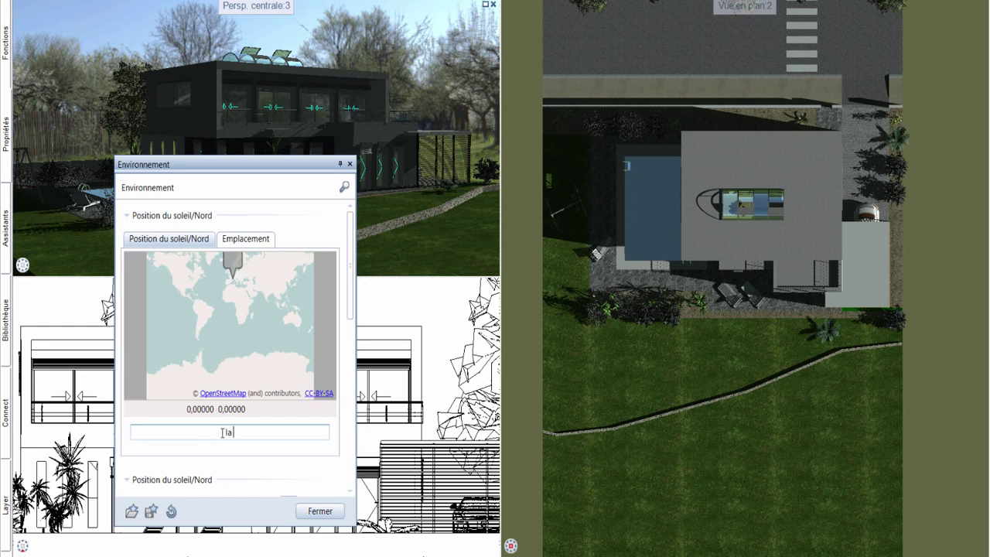
{"action": "type", "text": "garde var"}
{"action": "key", "text": "Return"}
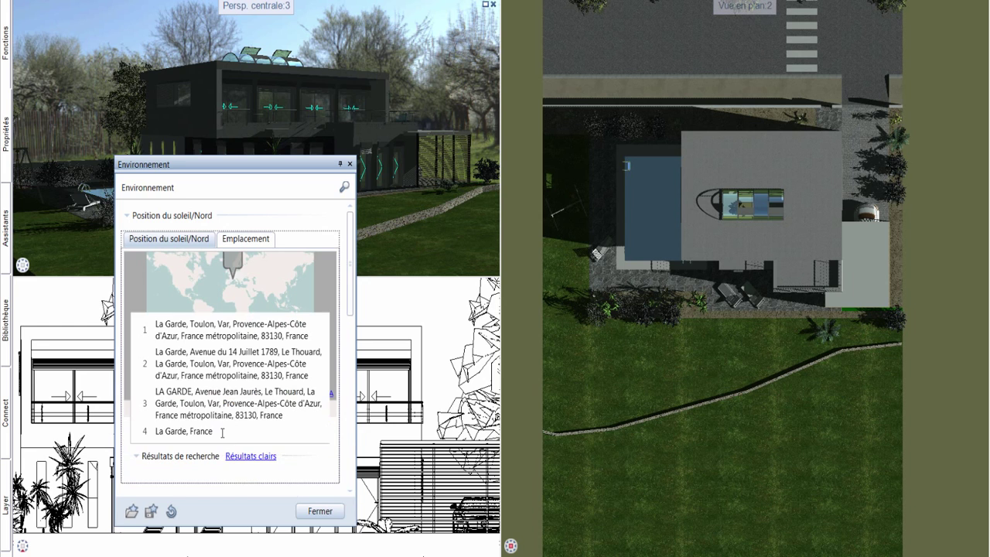
{"action": "left_click", "coordinate": [255, 335]}
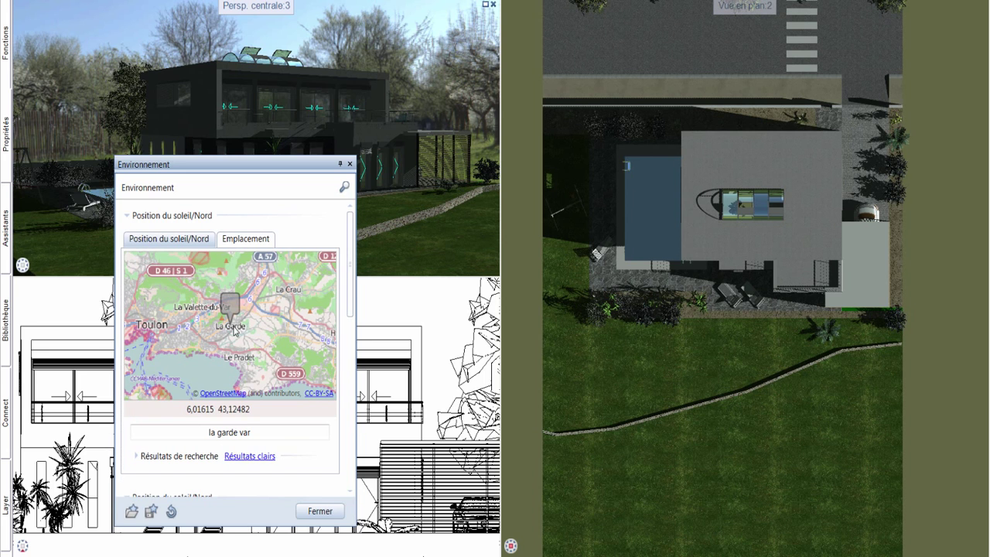
{"action": "scroll", "coordinate": [236, 330], "scroll_direction": "up", "scroll_amount": 2}
{"action": "scroll", "coordinate": [236, 331], "scroll_direction": "up", "scroll_amount": 2}
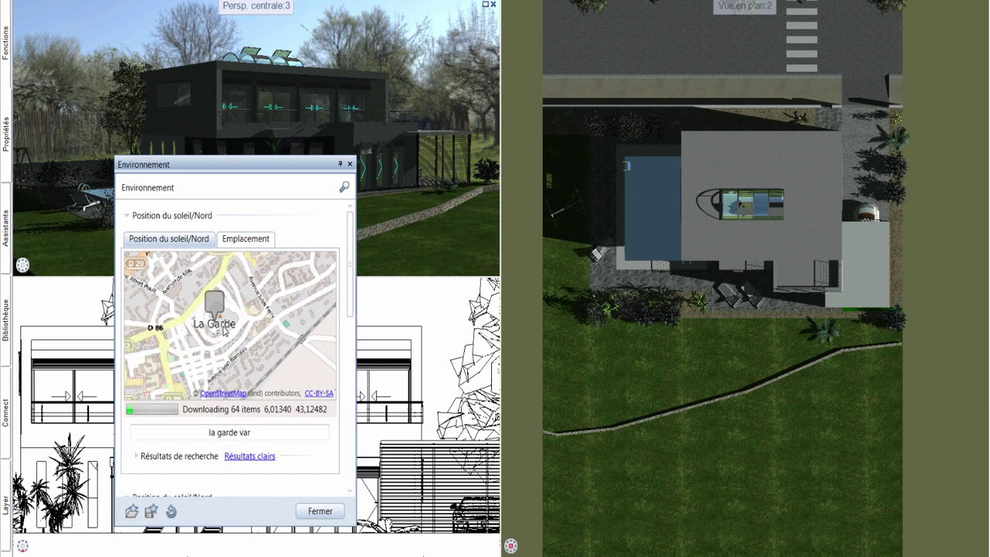
Search 'rue joliot curie la garde' and pin the site at latitude 43.112349, longitude 5.988854.
{"action": "left_click_drag", "start_coordinate": [254, 432], "coordinate": [174, 430]}
{"action": "type", "text": "ru"}
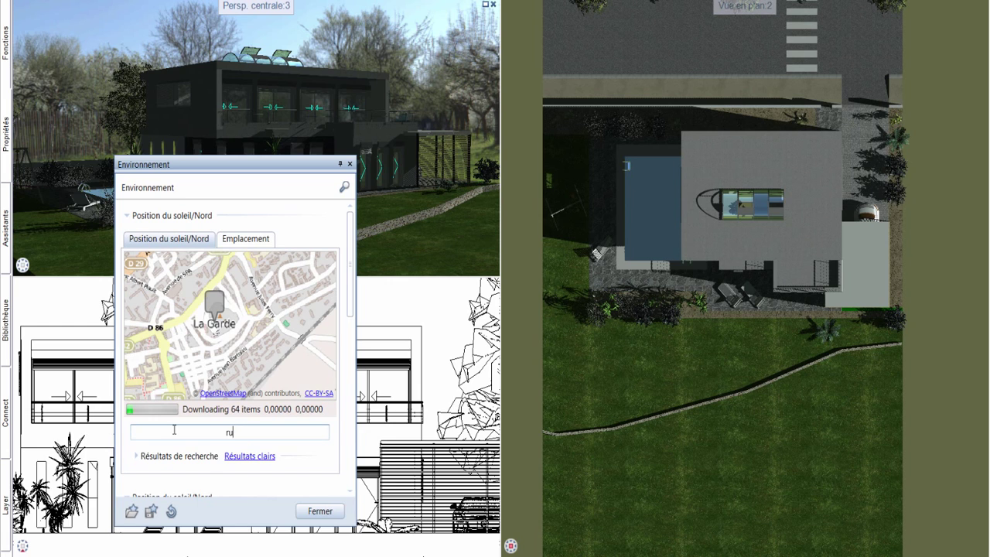
{"action": "type", "text": "e joli"}
{"action": "type", "text": "ot c"}
{"action": "type", "text": "urie l"}
{"action": "type", "text": "a garde"}
{"action": "key", "text": "Return"}
{"action": "scroll", "coordinate": [249, 331], "scroll_direction": "down", "scroll_amount": 2}
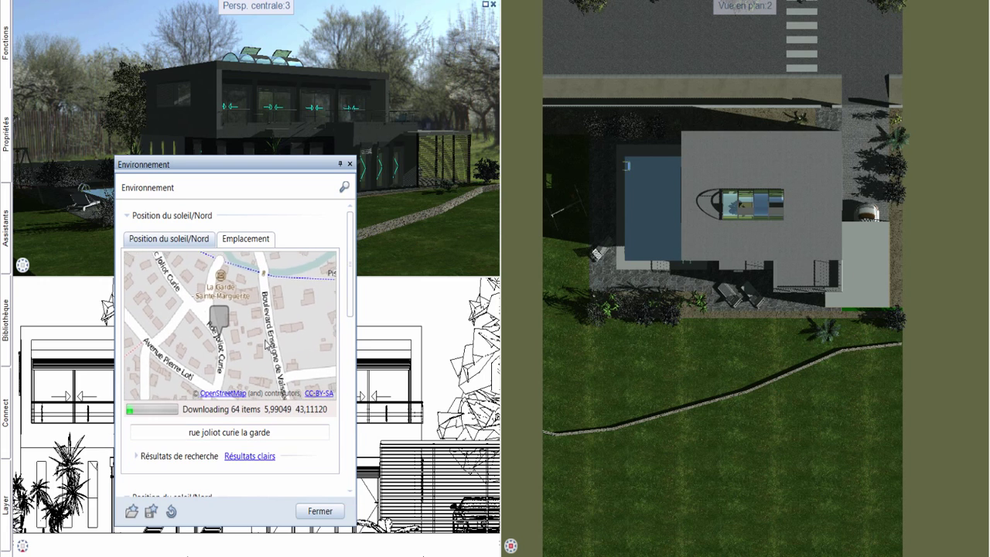
{"action": "scroll", "coordinate": [248, 331], "scroll_direction": "up", "scroll_amount": 2}
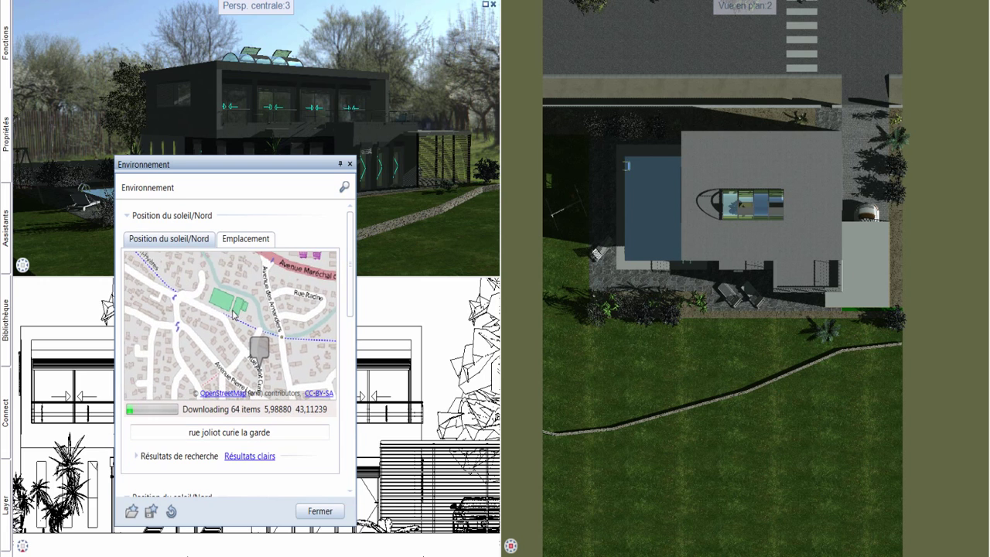
{"action": "scroll", "coordinate": [239, 318], "scroll_direction": "up", "scroll_amount": 1}
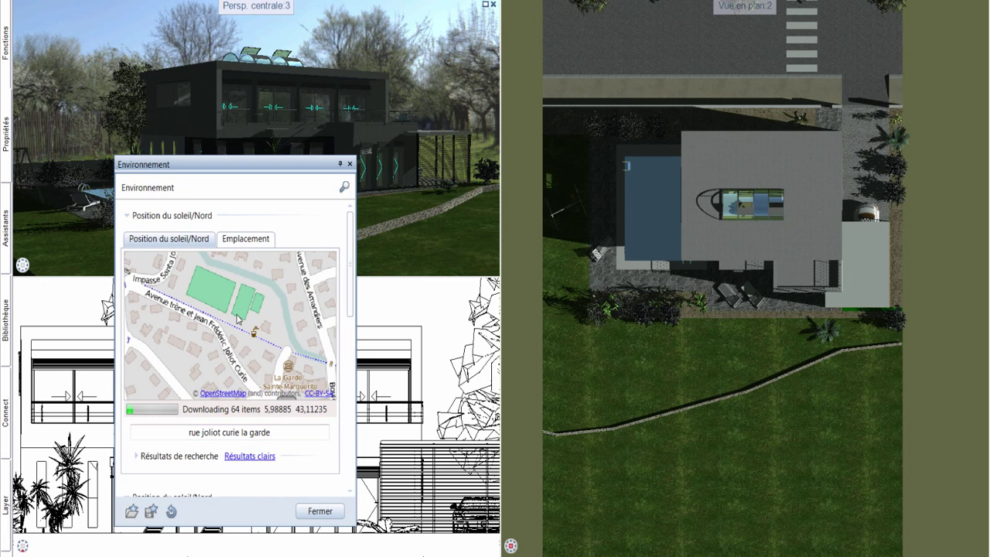
{"action": "left_click", "coordinate": [240, 319]}
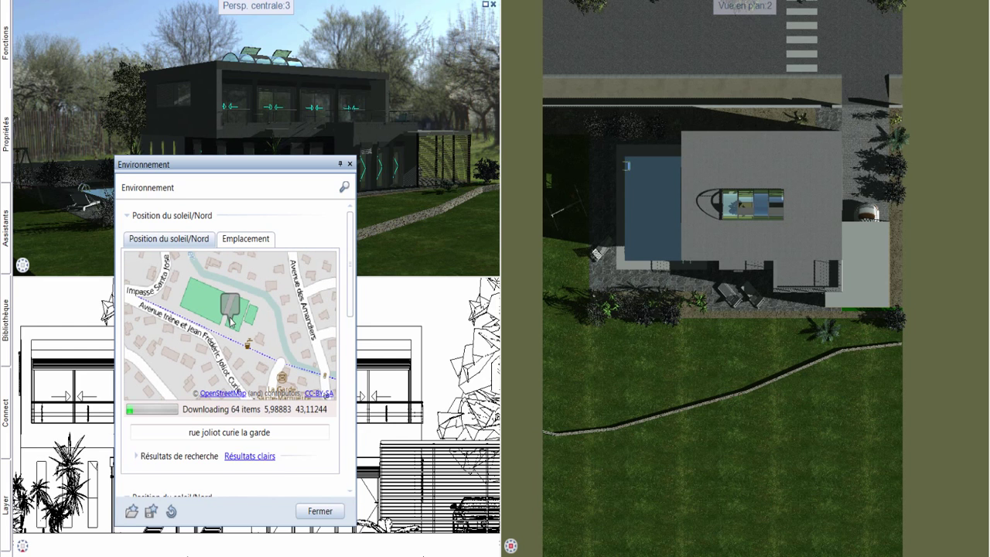
{"action": "left_click", "coordinate": [189, 241]}
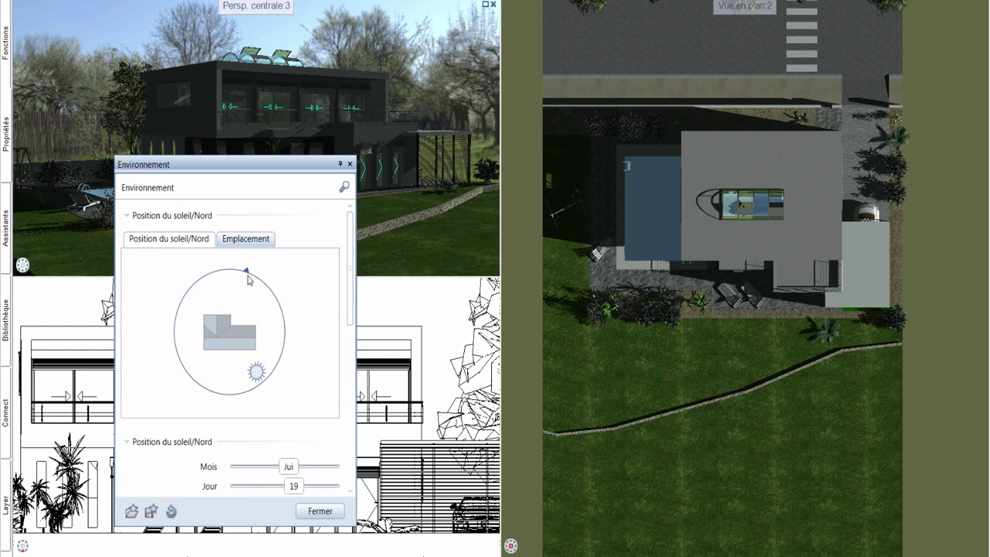
{"action": "scroll", "coordinate": [348, 285], "scroll_direction": "down", "scroll_amount": 3}
Set the north angle to 73 after briefly dragging it to 95.5899, then close Environnement.
{"action": "scroll", "coordinate": [348, 286], "scroll_direction": "down", "scroll_amount": 2}
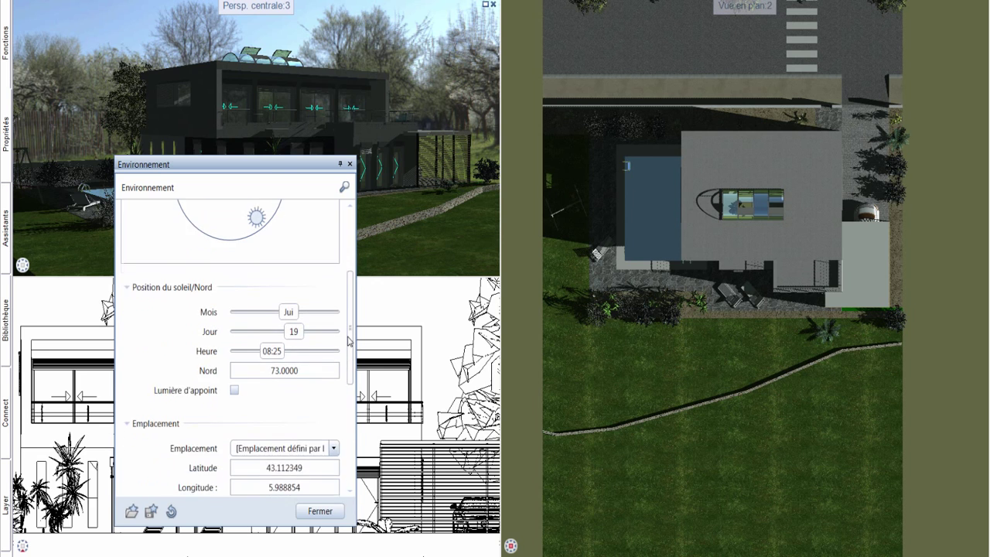
{"action": "scroll", "coordinate": [349, 288], "scroll_direction": "up", "scroll_amount": 3}
{"action": "scroll", "coordinate": [354, 292], "scroll_direction": "up", "scroll_amount": 1}
{"action": "scroll", "coordinate": [354, 291], "scroll_direction": "up", "scroll_amount": 1}
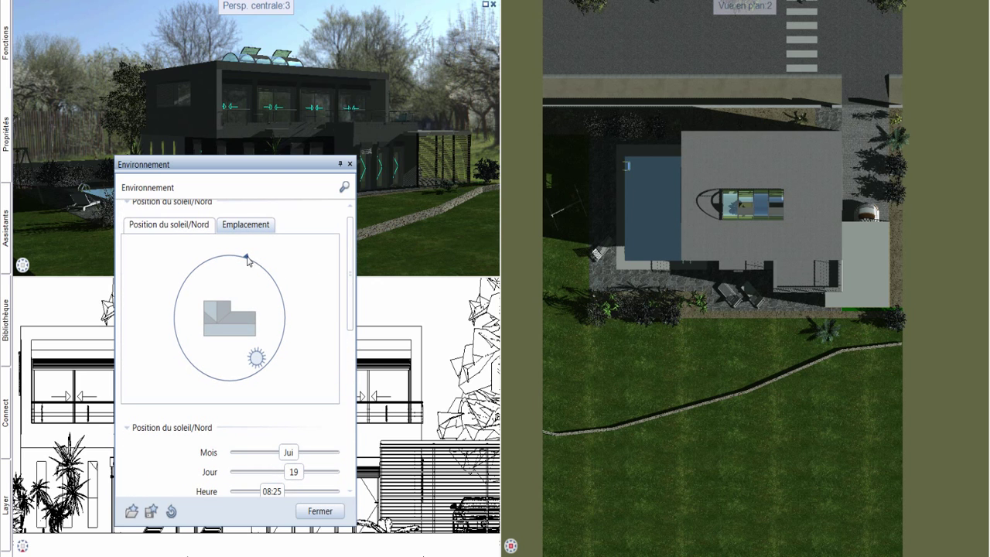
{"action": "left_click_drag", "start_coordinate": [247, 260], "coordinate": [227, 257]}
{"action": "scroll", "coordinate": [351, 325], "scroll_direction": "down", "scroll_amount": 3}
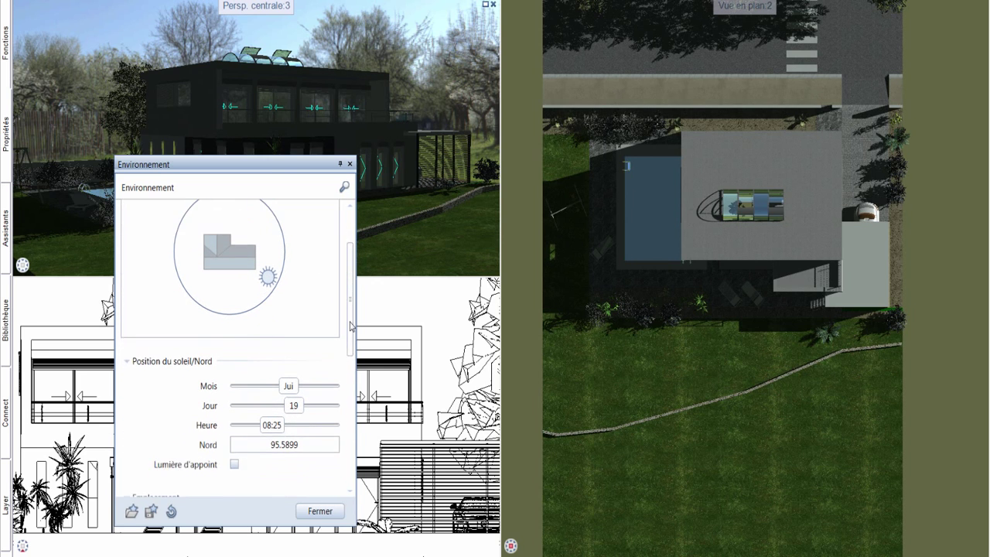
{"action": "scroll", "coordinate": [350, 327], "scroll_direction": "up", "scroll_amount": 4}
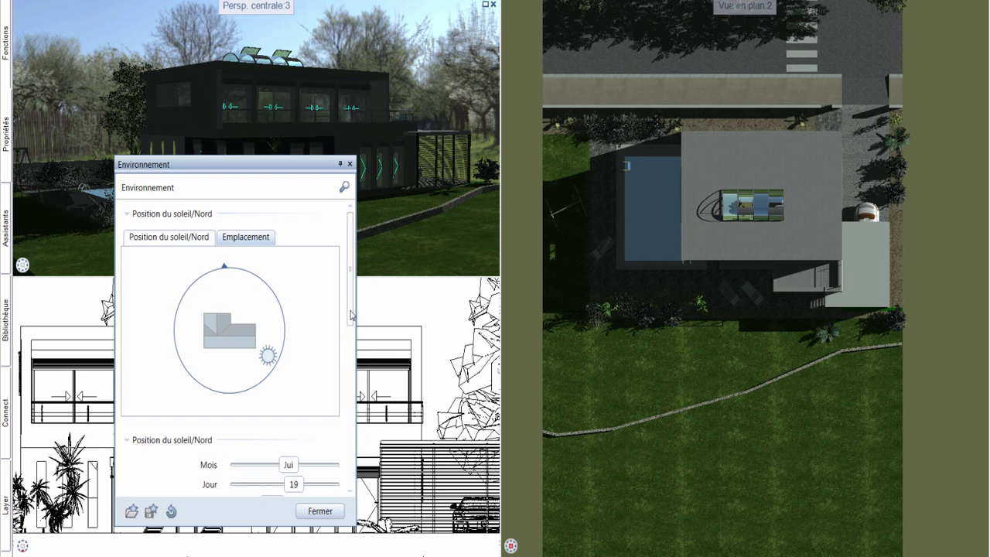
{"action": "scroll", "coordinate": [351, 315], "scroll_direction": "down", "scroll_amount": 5}
{"action": "type", "text": "73"}
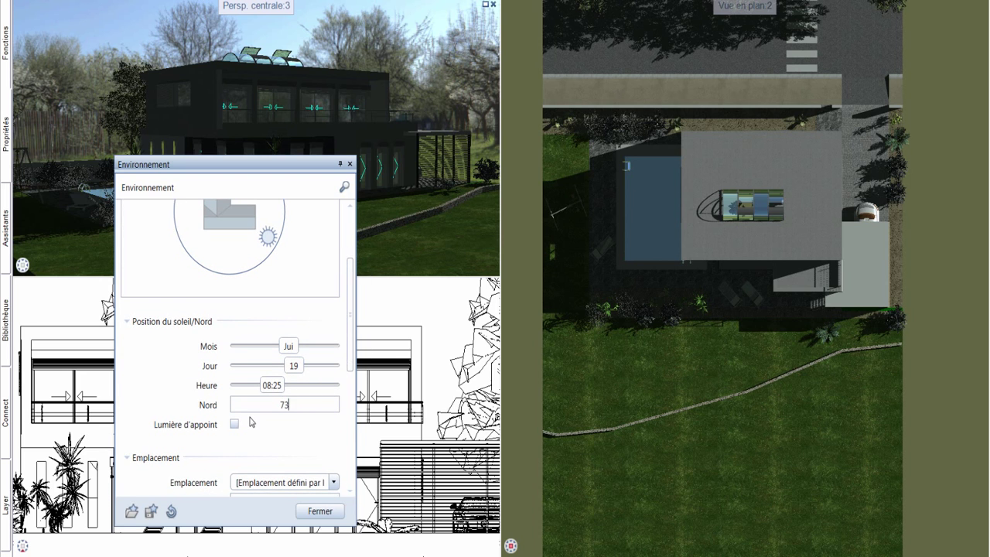
{"action": "key", "text": "Return"}
{"action": "left_click", "coordinate": [312, 512]}
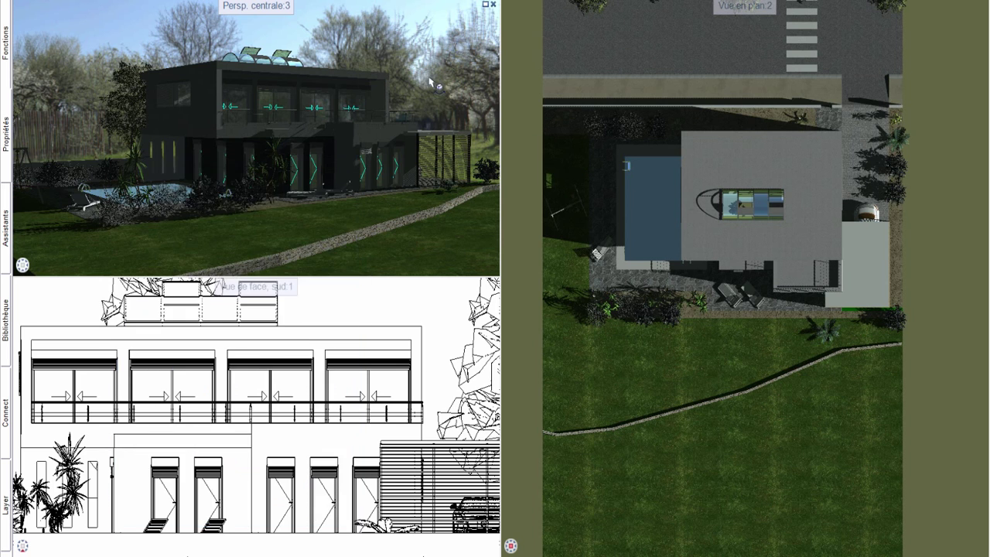
Switch the perspective viewport to RTRender and restart its progressive realistic render.
{"action": "left_click", "coordinate": [490, 265]}
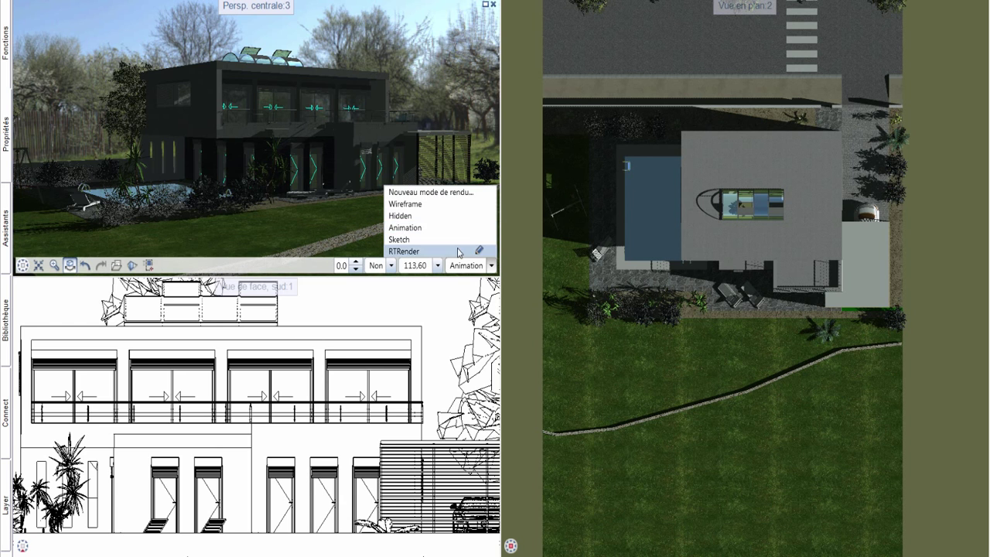
{"action": "left_click", "coordinate": [398, 179]}
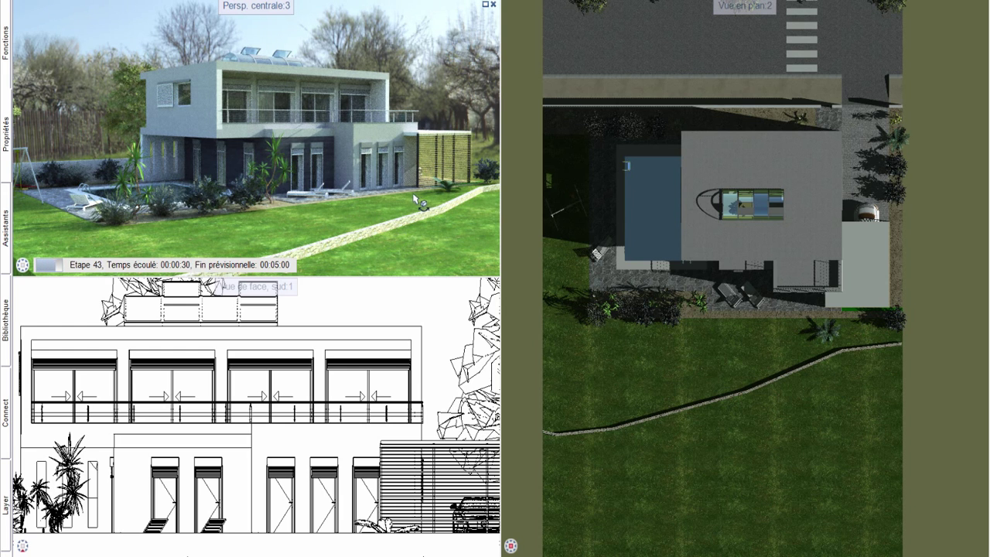
{"action": "left_click", "coordinate": [389, 201]}
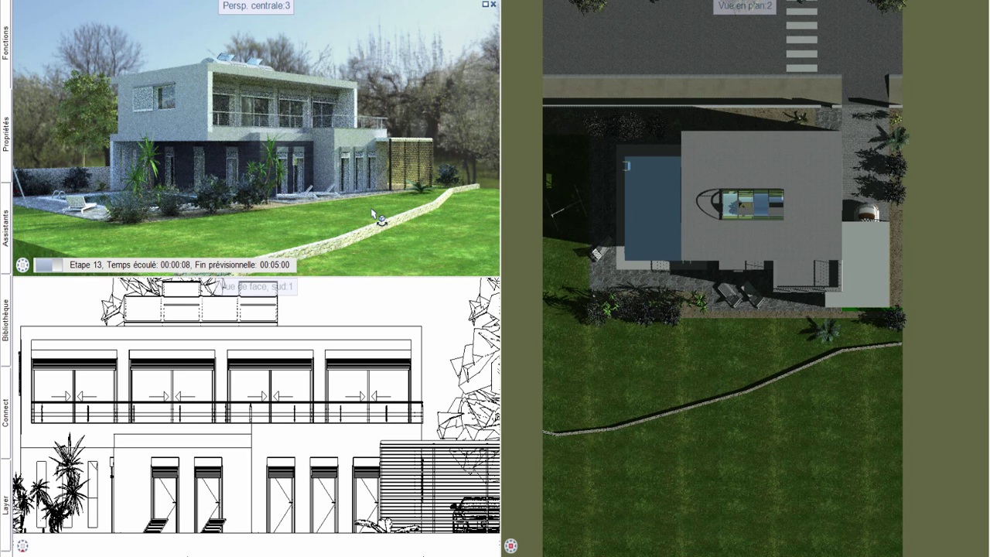
Export the 3D model as KMZ file 'villa contemporaine.kmz' to the Bureau (Desktop).
{"action": "right_click", "coordinate": [438, 106]}
{"action": "mouse_move", "coordinate": [499, 170]}
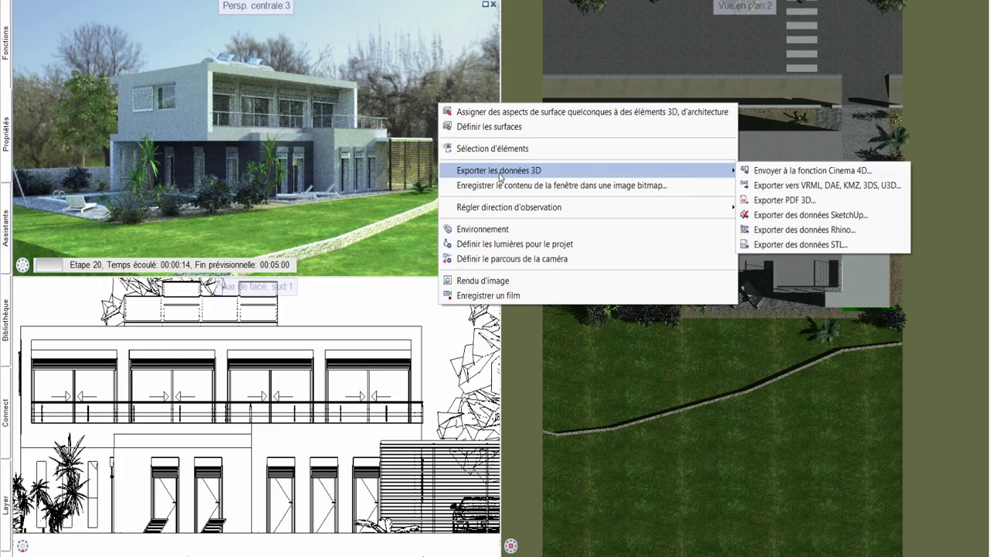
{"action": "left_click", "coordinate": [781, 186]}
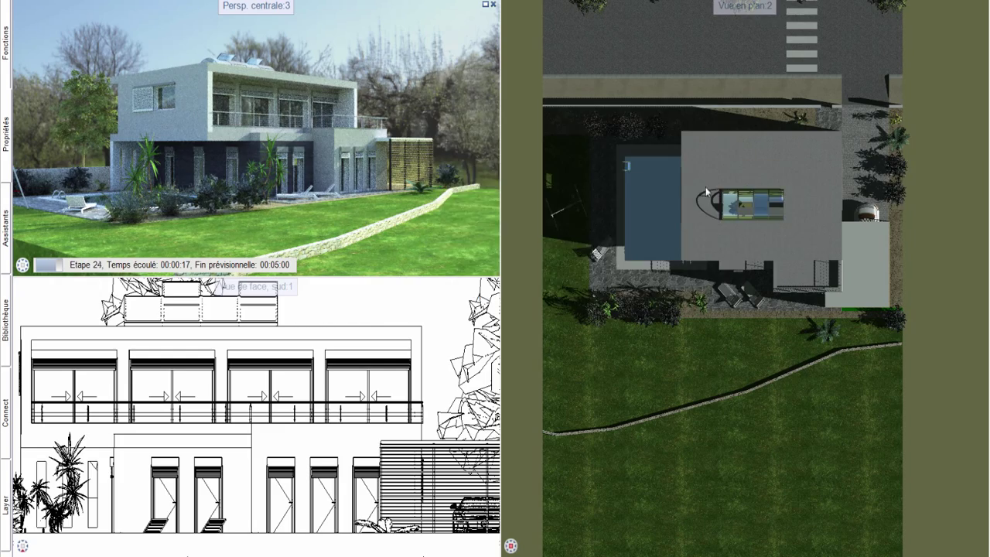
{"action": "left_click", "coordinate": [348, 238]}
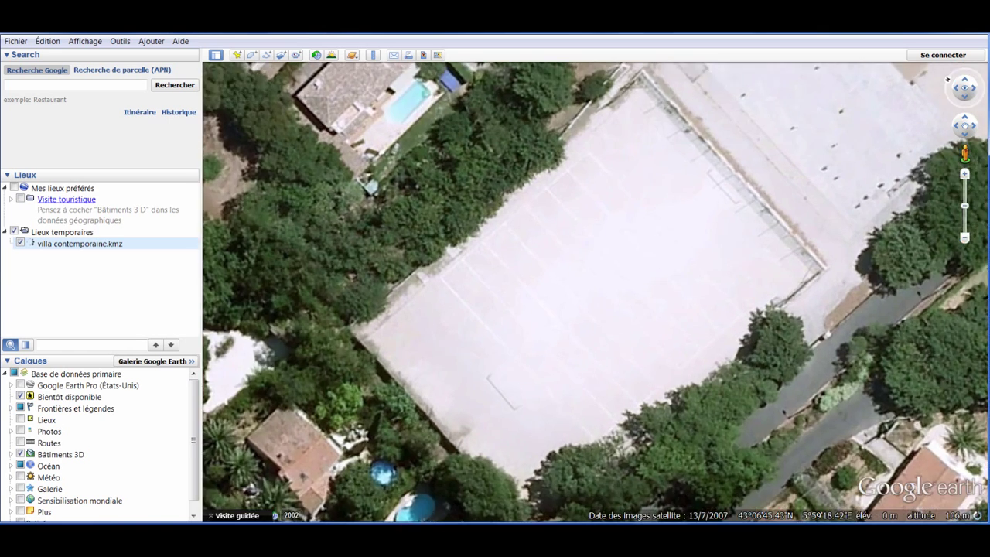
{"action": "scroll", "coordinate": [410, 266], "scroll_direction": "up", "scroll_amount": 3}
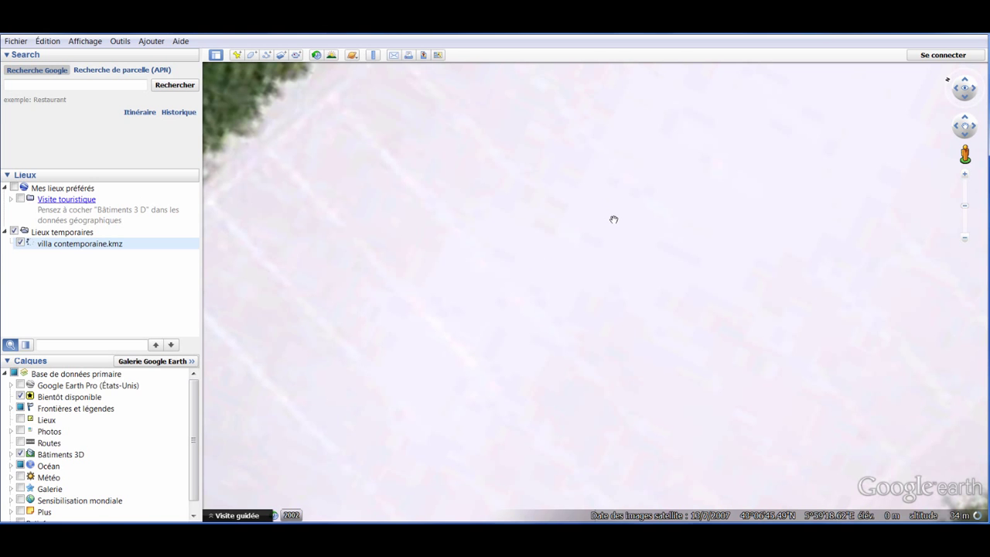
Fly to villa contemporaine.kmz from Lieux temporaires and zoom out to see it beside the sports field.
{"action": "scroll", "coordinate": [613, 220], "scroll_direction": "down", "scroll_amount": 3}
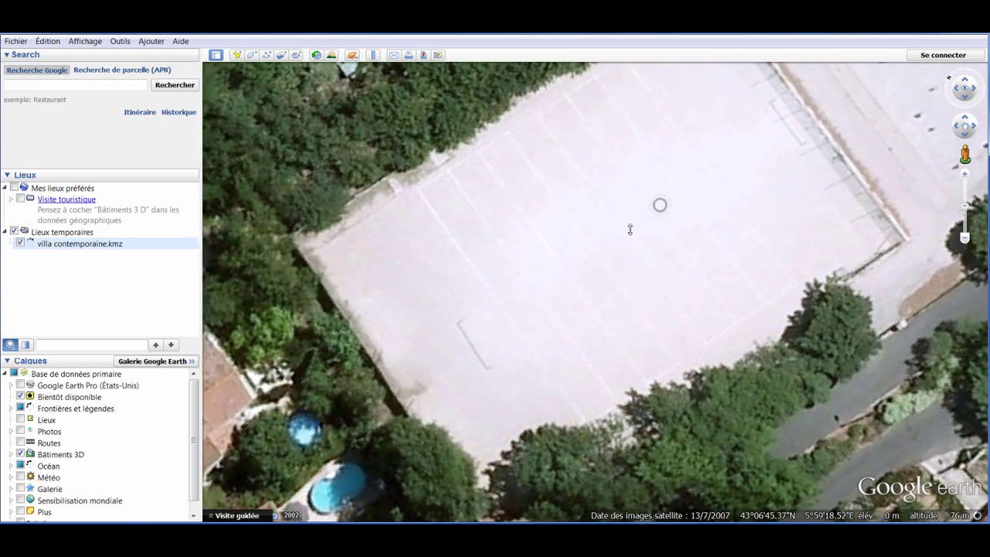
{"action": "scroll", "coordinate": [571, 265], "scroll_direction": "down", "scroll_amount": 3}
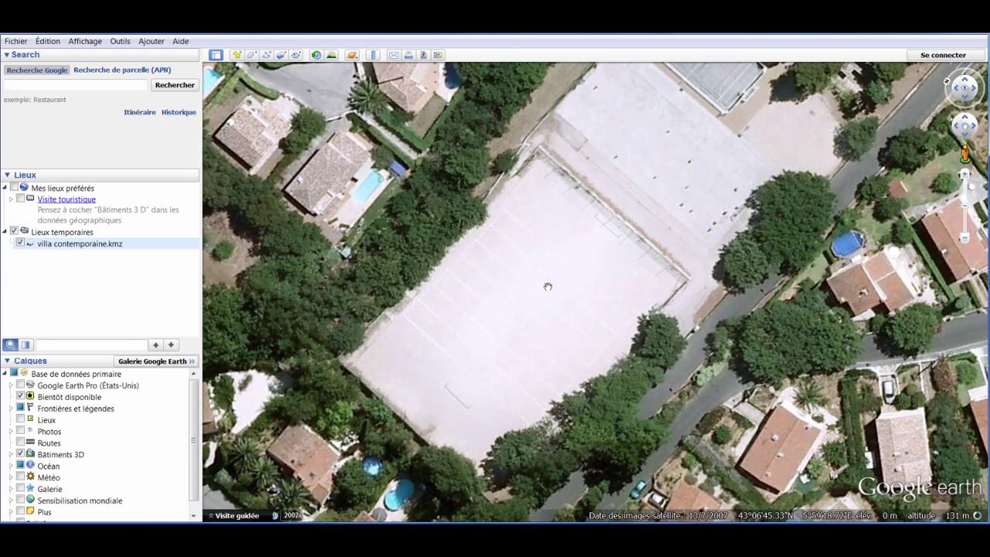
{"action": "scroll", "coordinate": [548, 287], "scroll_direction": "up", "scroll_amount": 1}
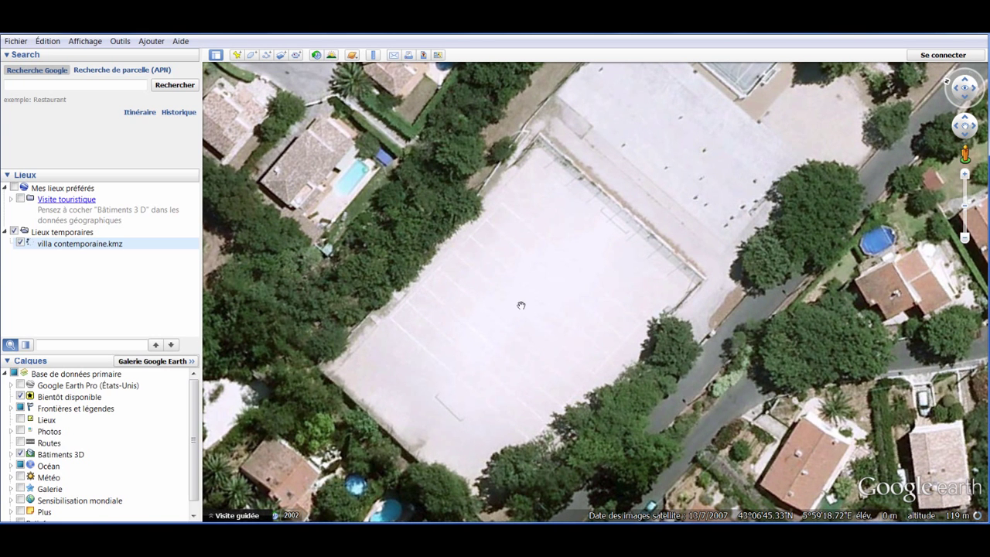
{"action": "double_click", "coordinate": [87, 246]}
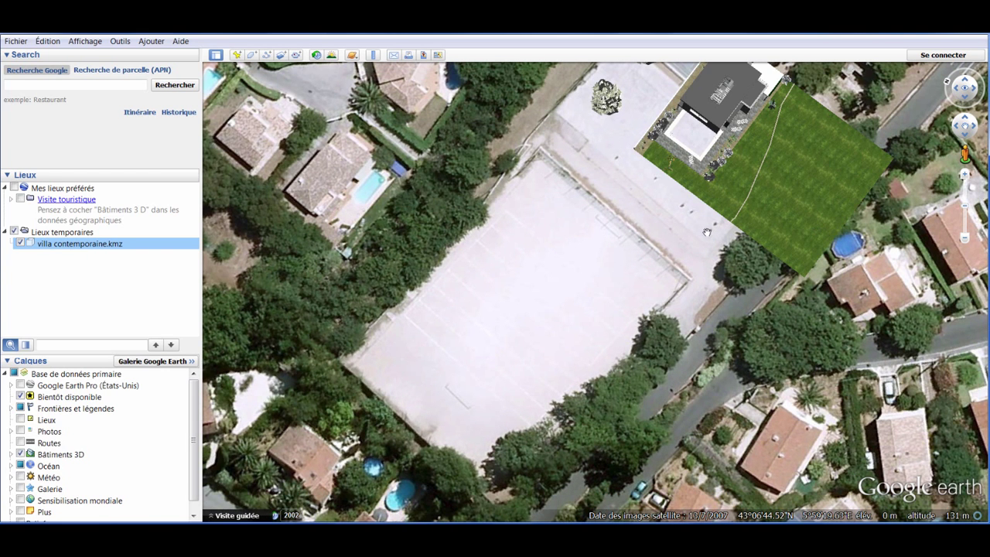
{"action": "scroll", "coordinate": [623, 274], "scroll_direction": "down", "scroll_amount": 3}
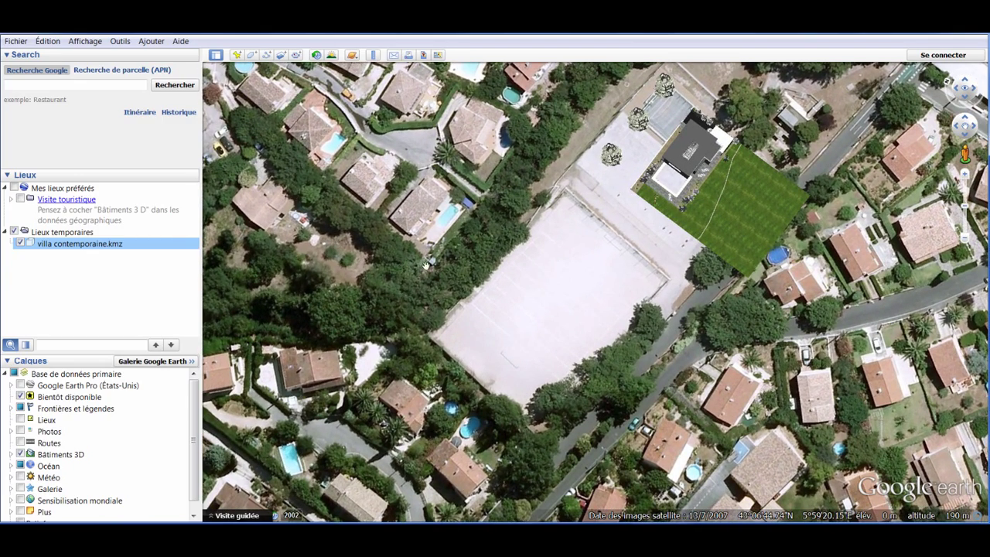
In the model's Propriétés, drag and rotate the villa onto its plot by the tennis court, then confirm.
{"action": "right_click", "coordinate": [68, 250]}
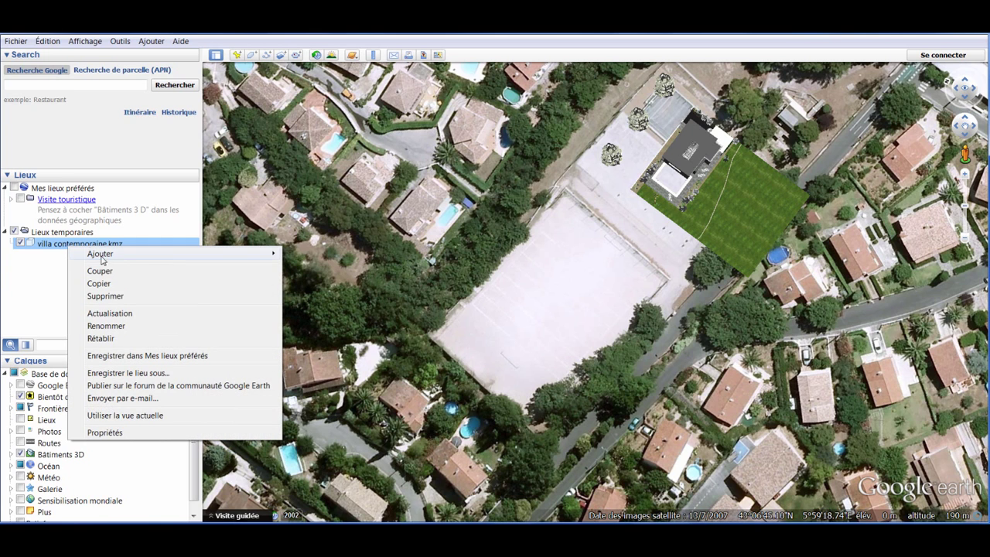
{"action": "left_click", "coordinate": [106, 432]}
{"action": "left_click_drag", "start_coordinate": [201, 190], "coordinate": [265, 174]}
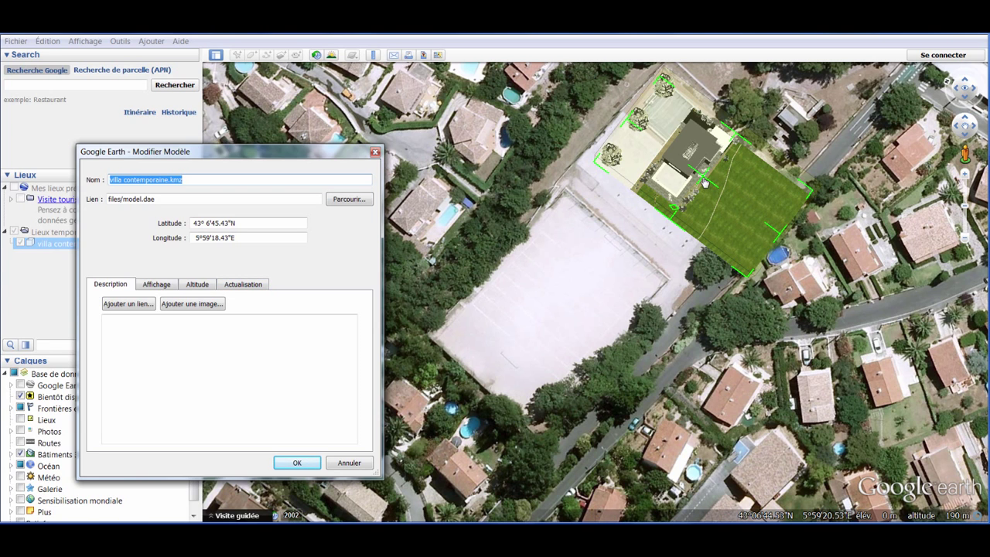
{"action": "left_click_drag", "start_coordinate": [706, 184], "coordinate": [690, 187]}
{"action": "mouse_move", "coordinate": [678, 186]}
{"action": "left_mouse_down"}
{"action": "mouse_move", "coordinate": [672, 196]}
{"action": "mouse_move", "coordinate": [637, 176]}
{"action": "left_mouse_up"}
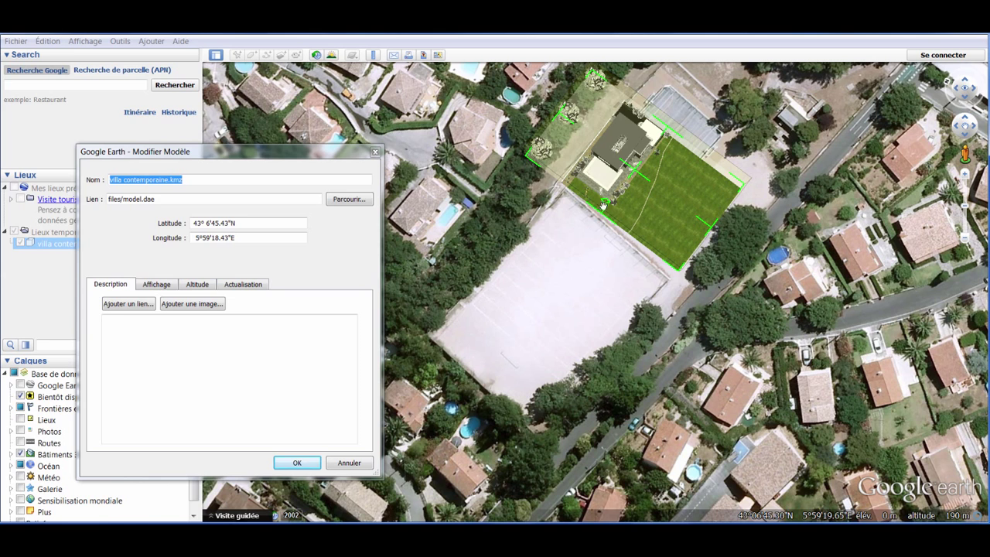
{"action": "left_click_drag", "start_coordinate": [607, 207], "coordinate": [597, 211]}
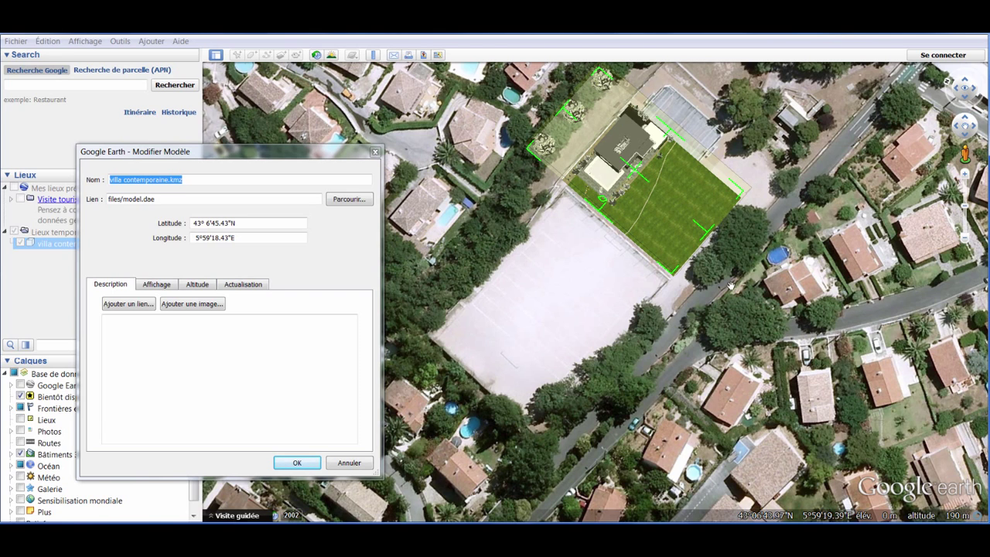
{"action": "left_click", "coordinate": [295, 463]}
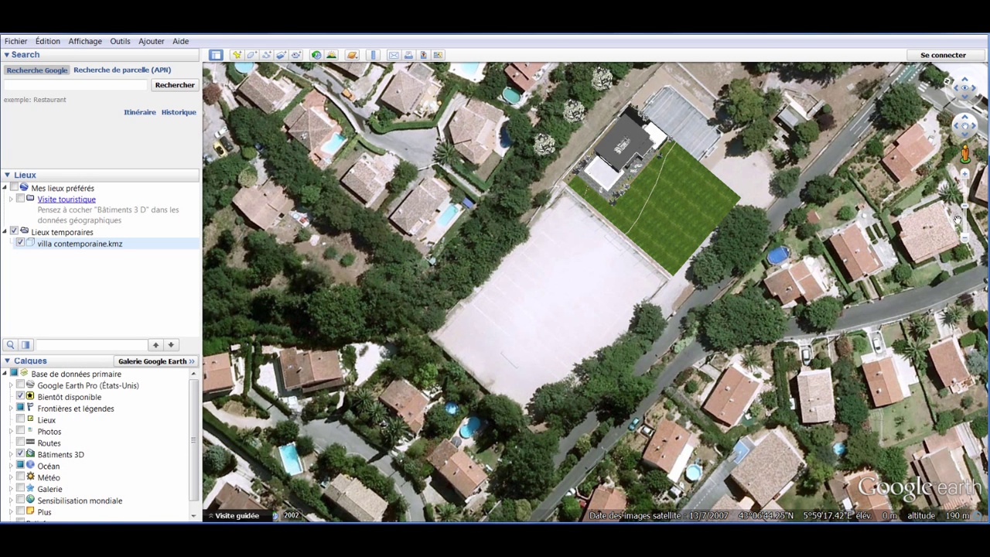
Drop Pegman beside the villa, walk closer and turn to face it from the lawn.
{"action": "left_click_drag", "start_coordinate": [966, 153], "coordinate": [656, 208]}
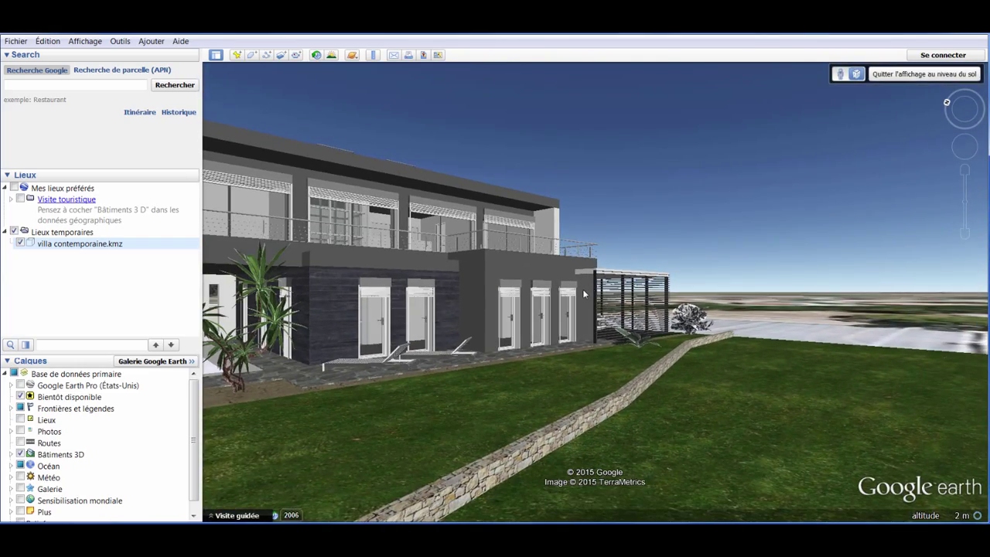
{"action": "scroll", "coordinate": [584, 292], "scroll_direction": "down", "scroll_amount": 5}
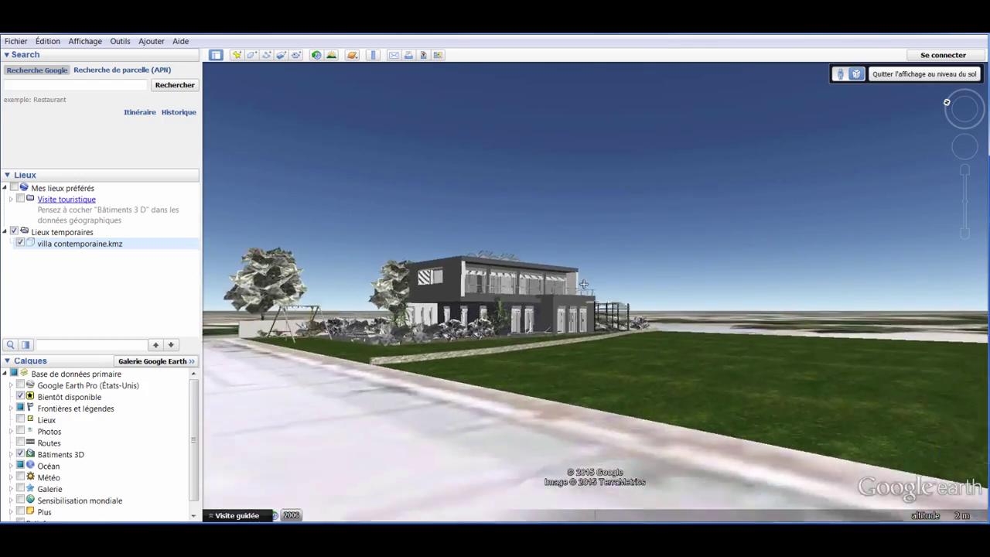
{"action": "mouse_move", "coordinate": [585, 285]}
{"action": "left_mouse_down"}
{"action": "mouse_move", "coordinate": [841, 279]}
{"action": "mouse_move", "coordinate": [594, 235]}
{"action": "left_mouse_up"}
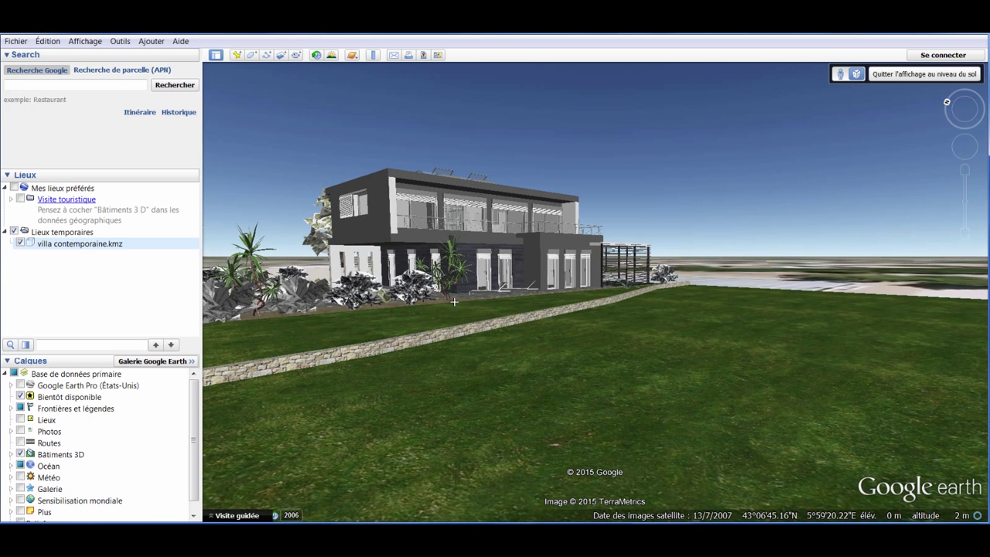
{"action": "left_click_drag", "start_coordinate": [455, 302], "coordinate": [499, 307]}
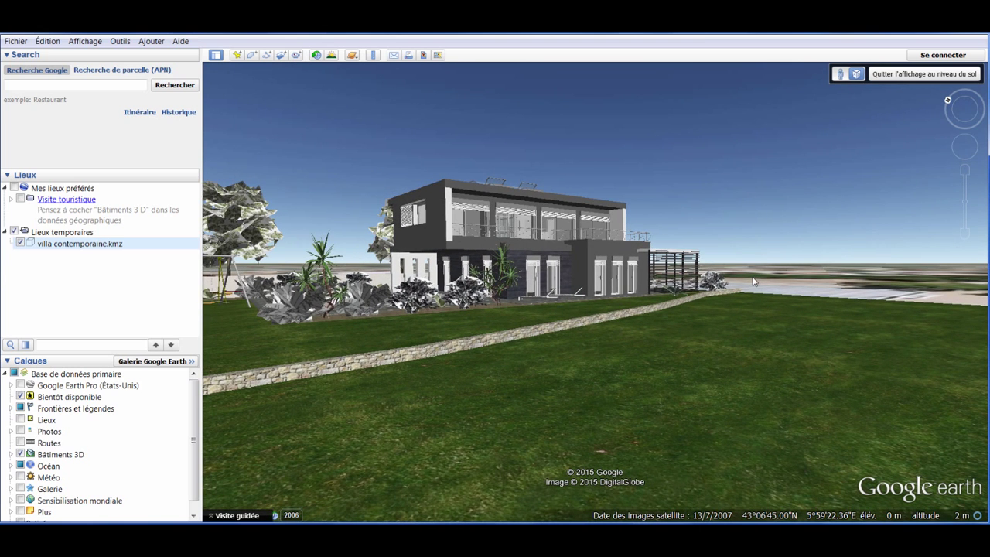